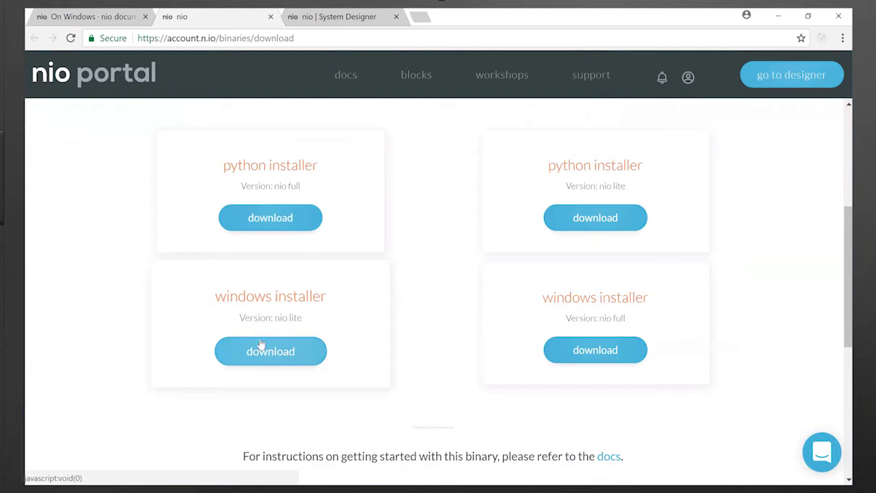
- Download and run the nio lite Windows installer, accepting its license agreement
{"action": "left_click", "coordinate": [260, 341]}
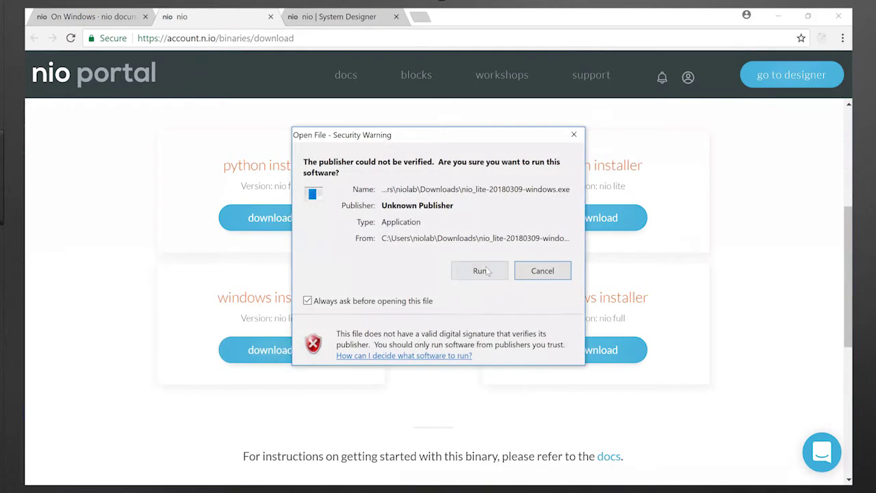
{"action": "left_click", "coordinate": [480, 273]}
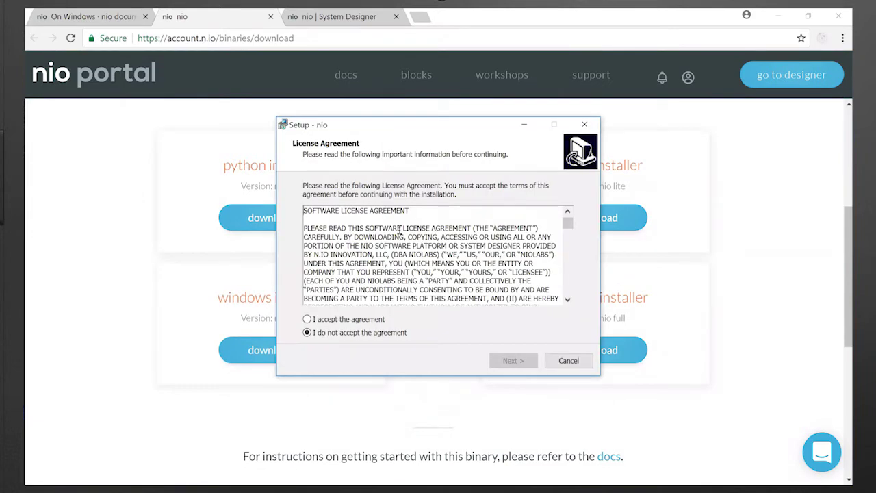
{"action": "left_click", "coordinate": [307, 319]}
{"action": "left_click", "coordinate": [513, 361]}
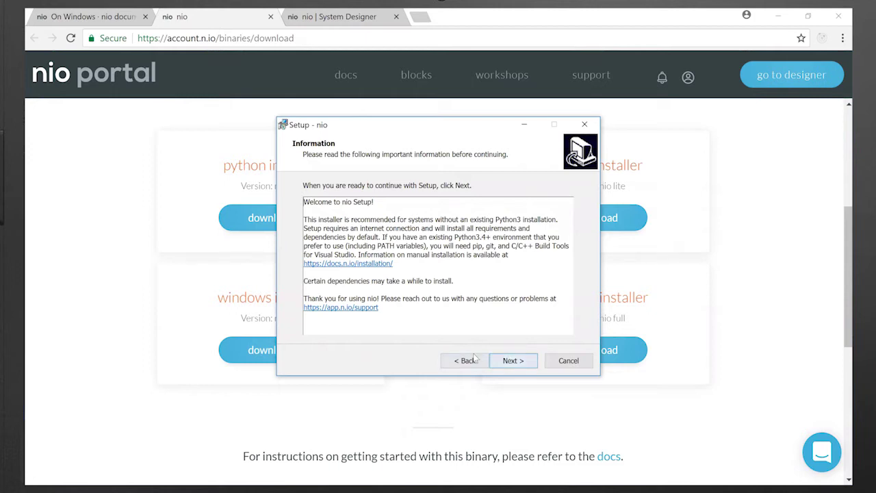
- Continue past the Information page and keep the default install folder
{"action": "left_click", "coordinate": [510, 361]}
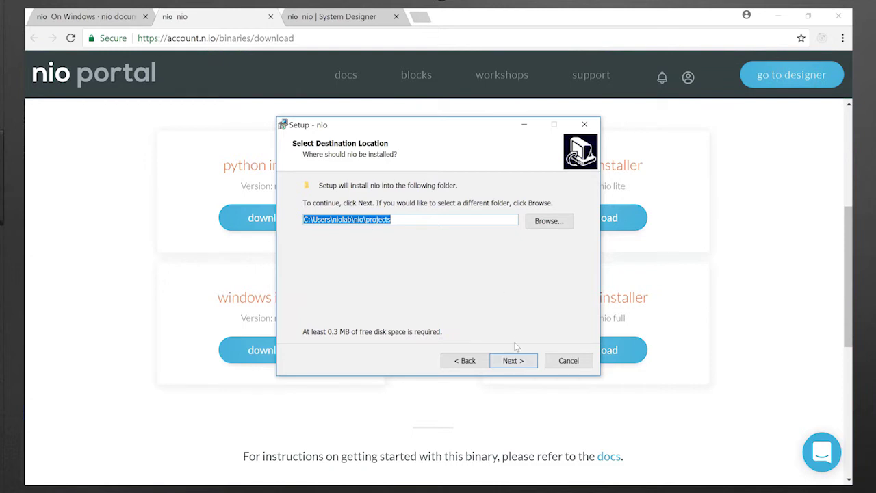
{"action": "left_click", "coordinate": [513, 366]}
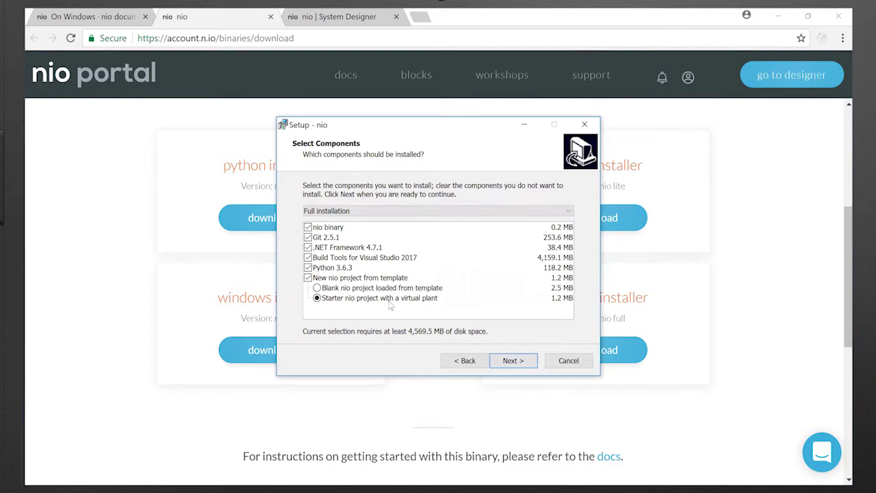
- Keep the full component set and name the instance my-plant on port 8181
{"action": "left_click", "coordinate": [513, 361]}
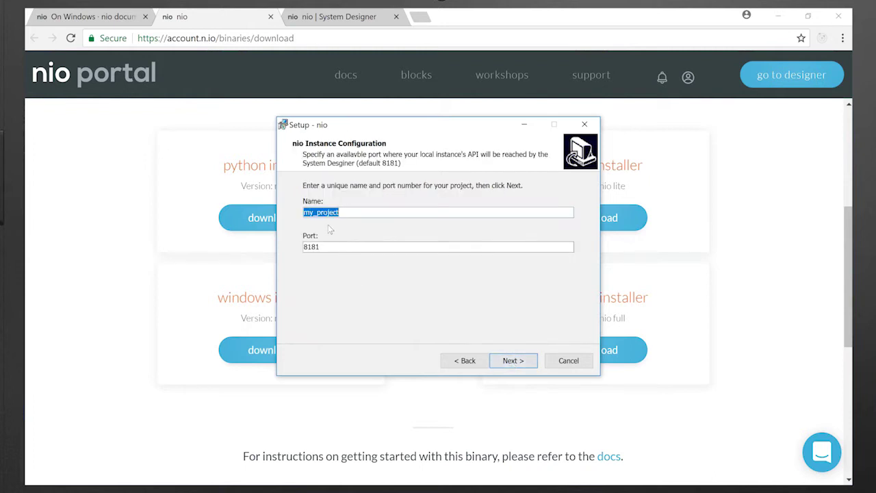
{"action": "key", "text": "BackSpace"}
{"action": "type", "text": "my-plant"}
{"action": "left_click", "coordinate": [512, 361]}
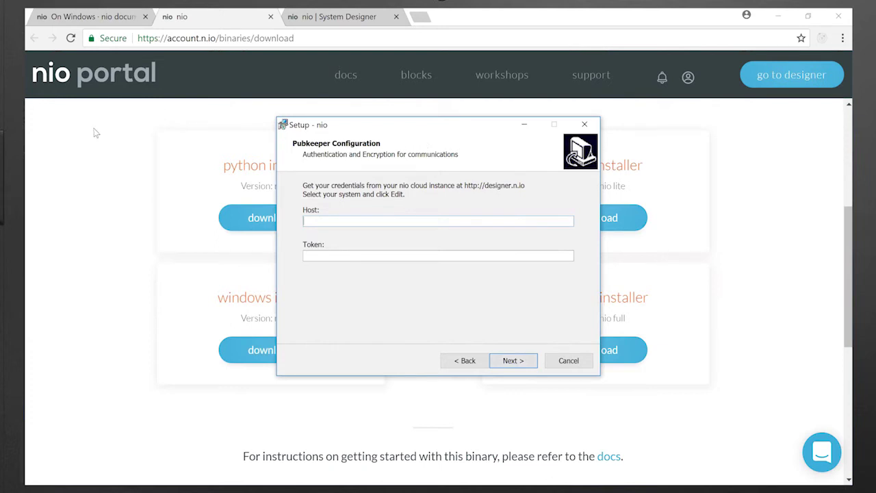
- In System Designer, create a system named VirtualPlant from the 'tutorial 2: virtual plant' template
{"action": "left_click", "coordinate": [82, 17]}
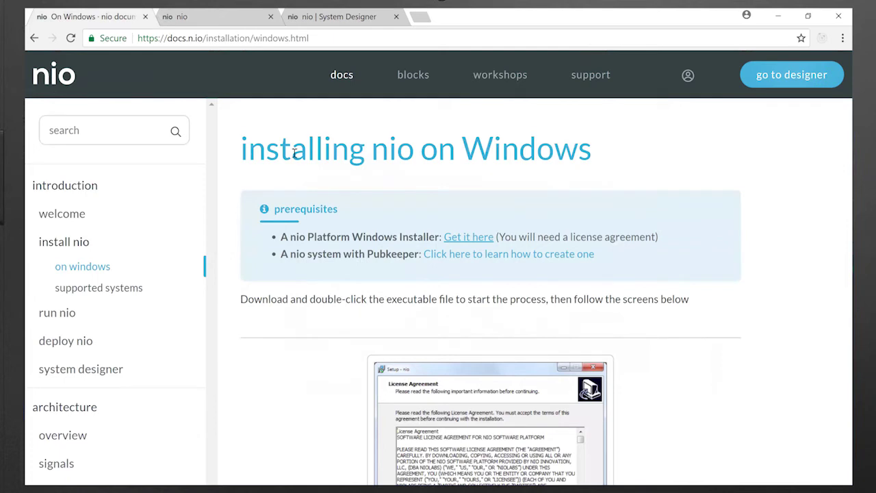
{"action": "left_click", "coordinate": [317, 17]}
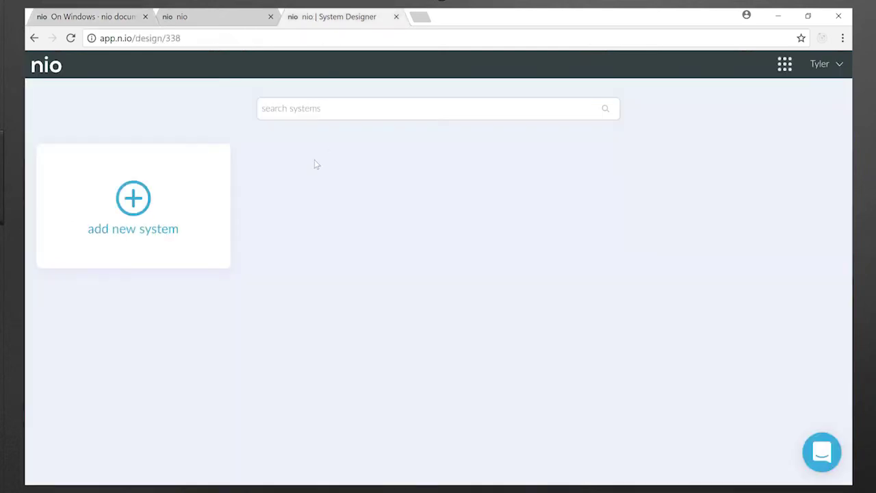
{"action": "left_click", "coordinate": [141, 205]}
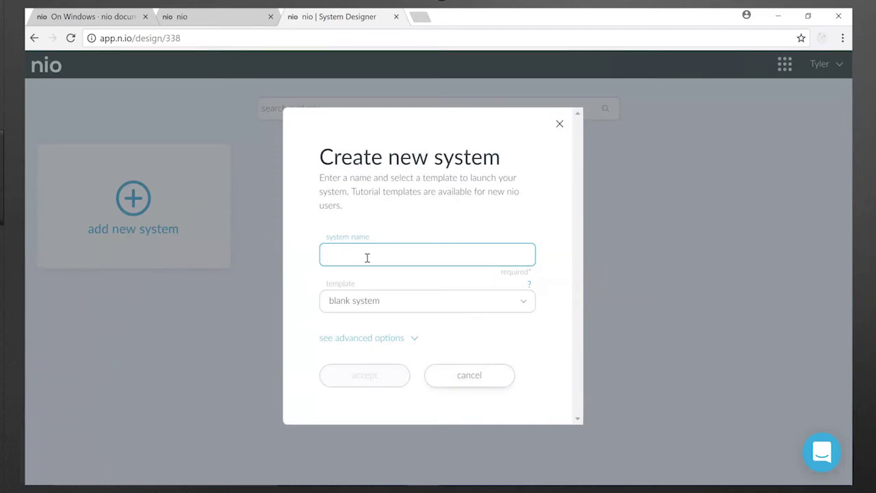
{"action": "type", "text": "Virtual"}
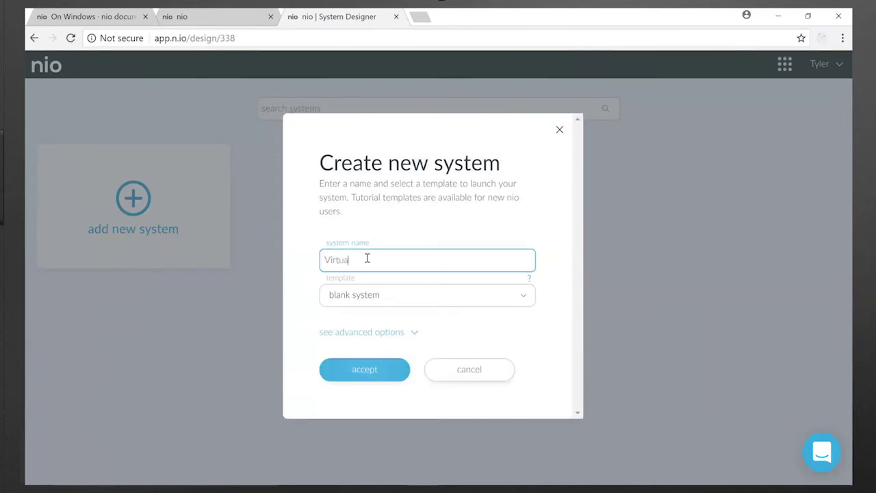
{"action": "type", "text": "Plant"}
{"action": "left_click", "coordinate": [446, 290]}
{"action": "key", "text": "Escape"}
{"action": "key", "text": "Down"}
{"action": "key", "text": "Down"}
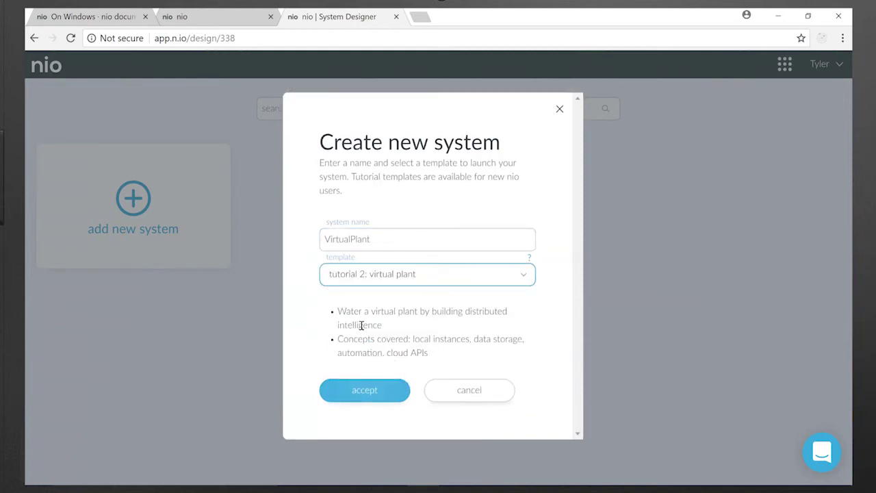
{"action": "left_click", "coordinate": [366, 390]}
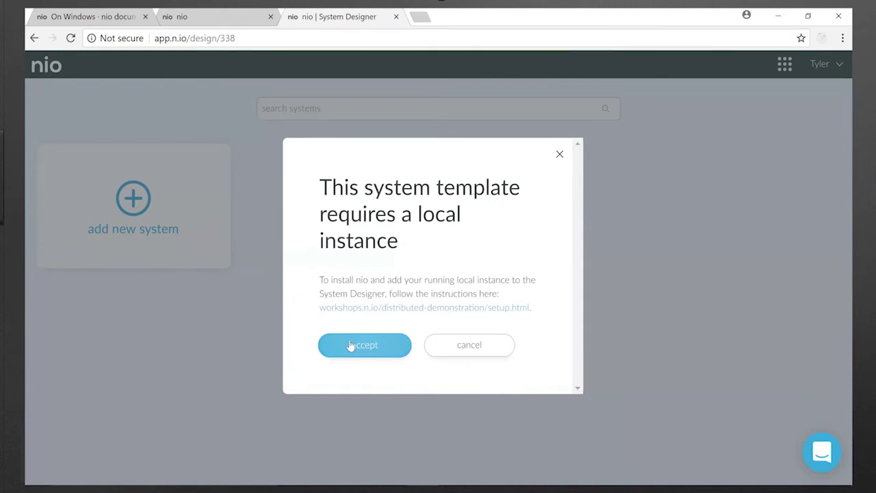
{"action": "left_click", "coordinate": [365, 347]}
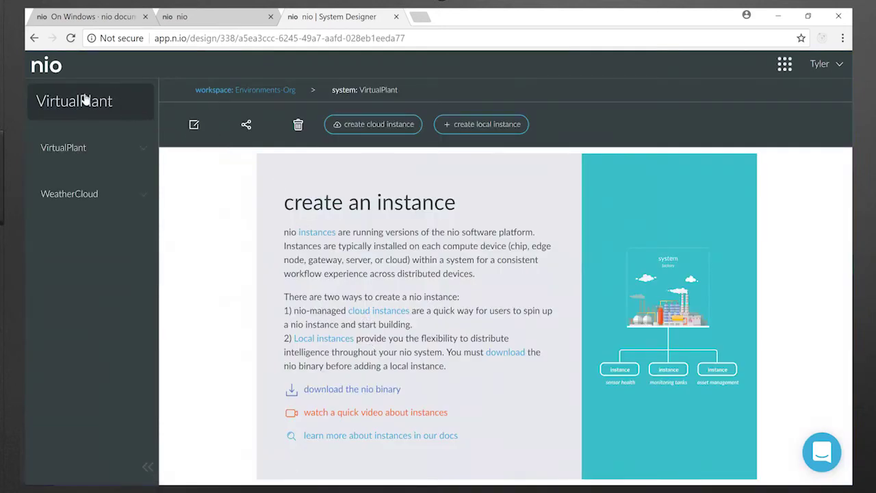
- Copy the VirtualPlant system's Pubkeeper hostname into the wizard's Host field
{"action": "left_click", "coordinate": [194, 125]}
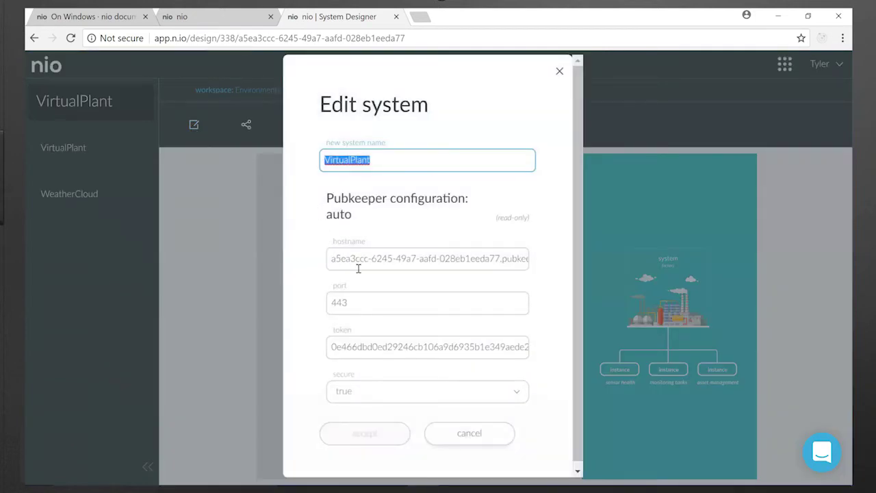
{"action": "double_click", "coordinate": [353, 260]}
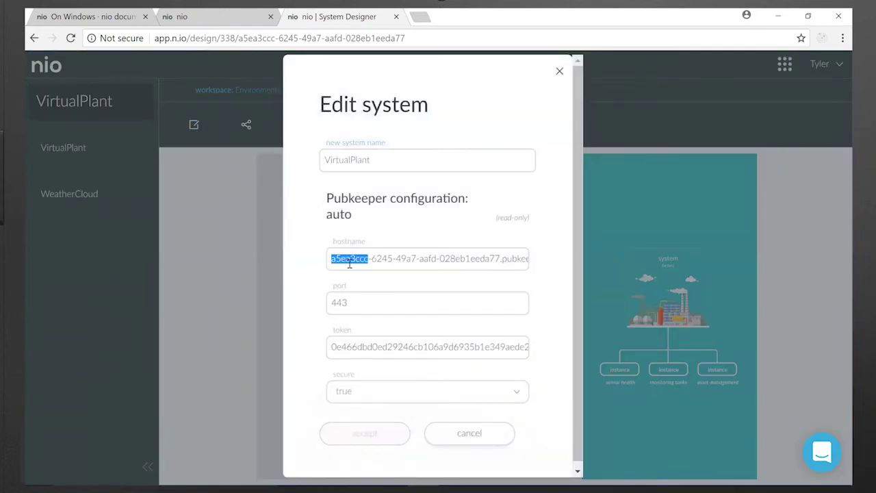
{"action": "triple_click", "coordinate": [354, 260]}
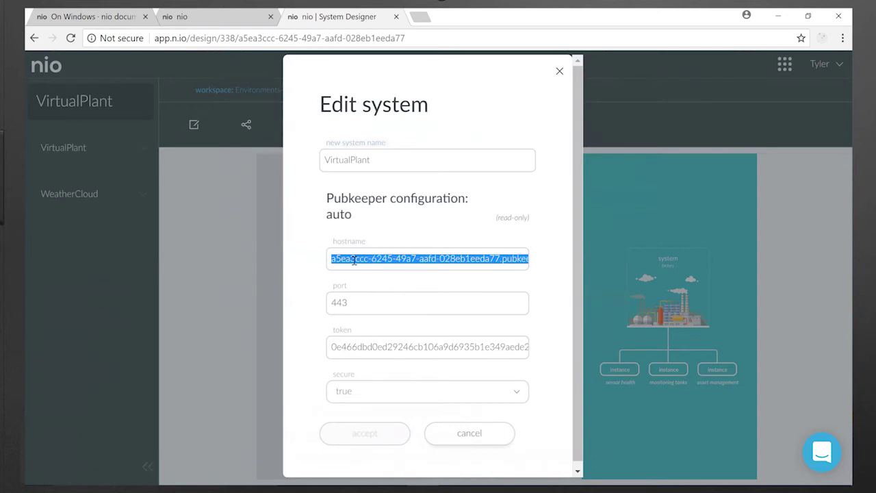
{"action": "mouse_move", "coordinate": [529, 480]}
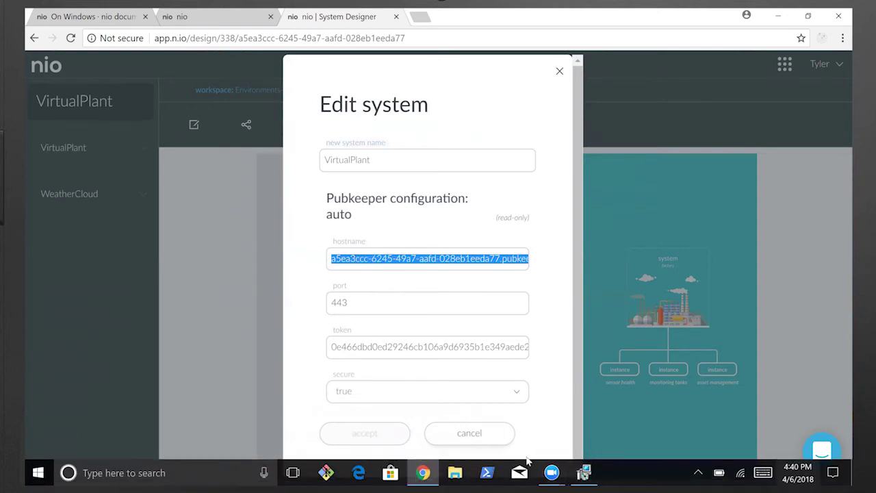
{"action": "left_click", "coordinate": [584, 473]}
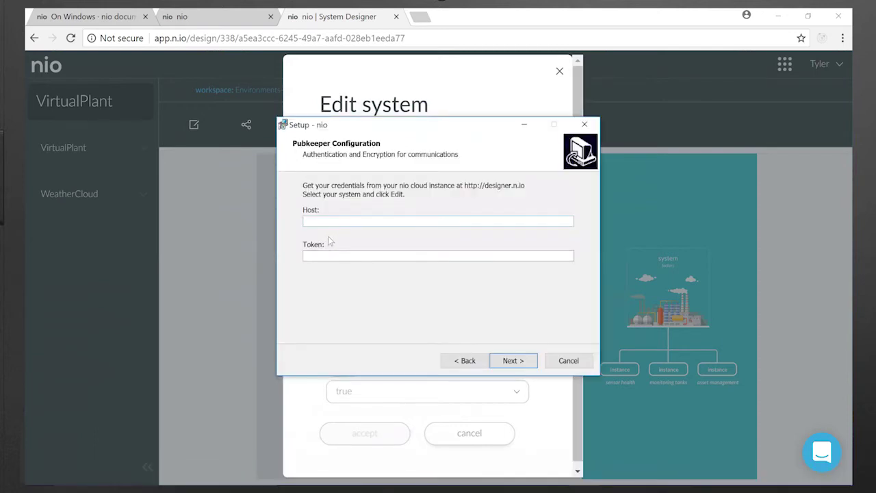
{"action": "type", "text": "a5ea3ccc-6245-49a7-aafd-028eb1eeda77.pubkeeper.nio.works"}
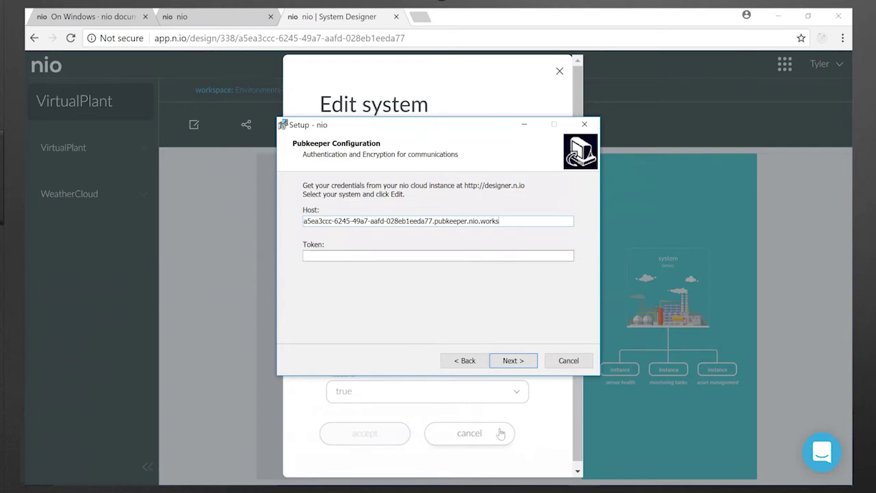
- Copy the system's Pubkeeper token into the wizard's Token field
{"action": "left_click", "coordinate": [544, 418]}
{"action": "double_click", "coordinate": [371, 339]}
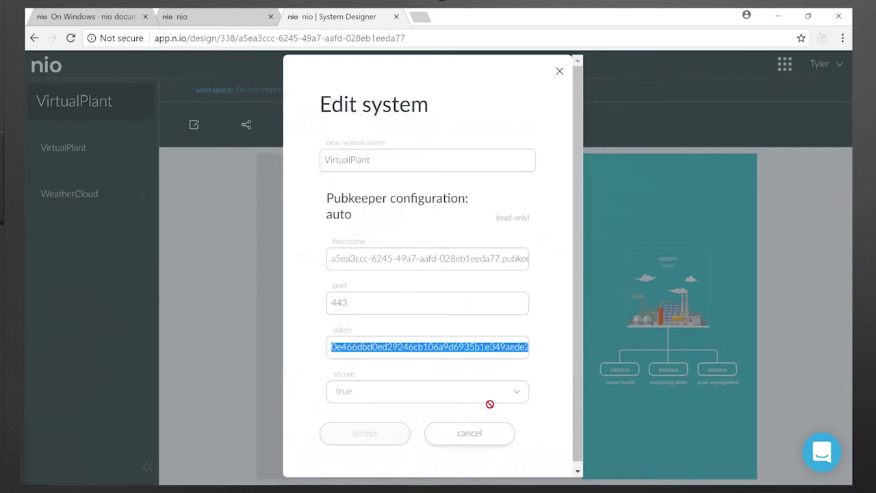
{"action": "mouse_move", "coordinate": [541, 471]}
{"action": "left_click", "coordinate": [584, 472]}
{"action": "left_click", "coordinate": [360, 253]}
{"action": "key", "text": "ctrl+v"}
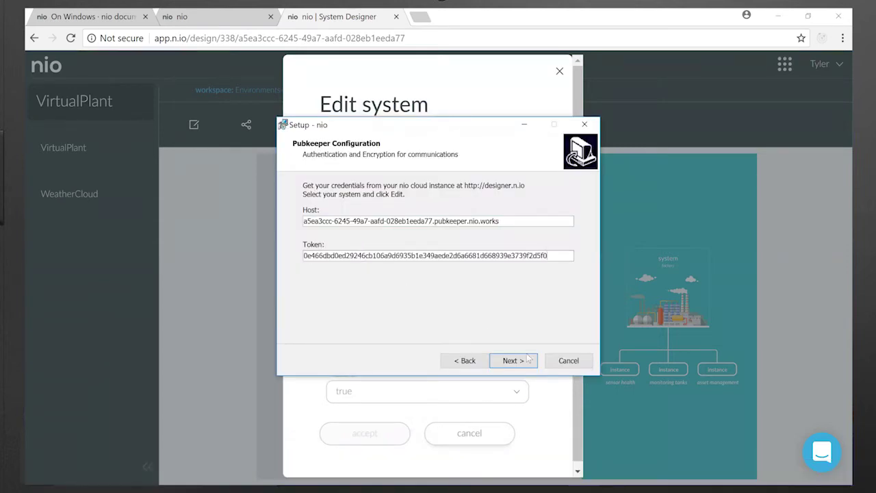
- Keep the desktop shortcut task, review the Ready to Install summary, and start installing
{"action": "left_click", "coordinate": [508, 361]}
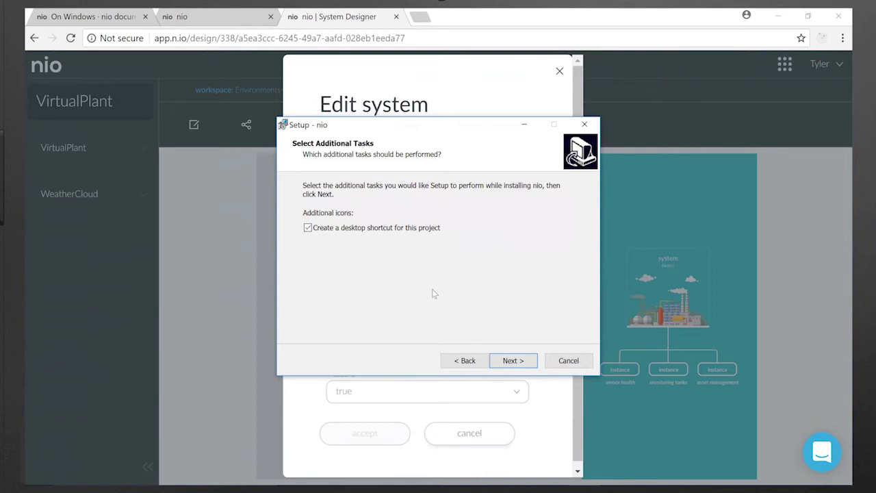
{"action": "left_click", "coordinate": [515, 365]}
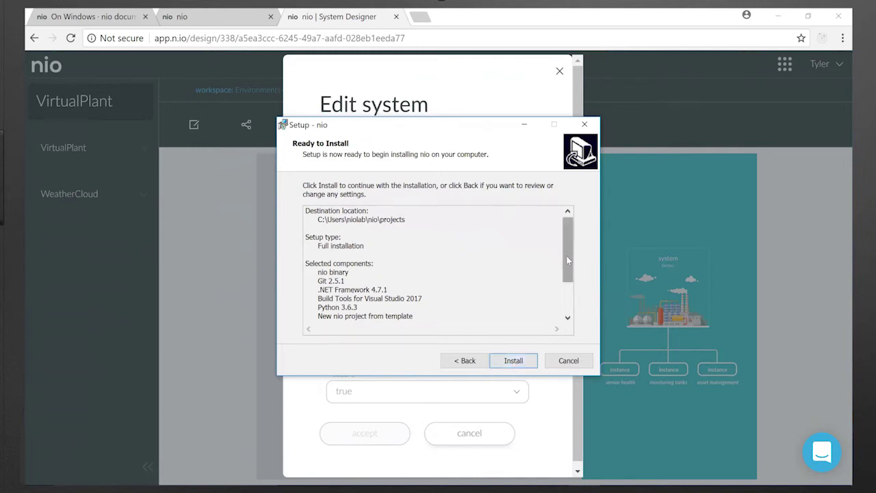
{"action": "scroll", "coordinate": [566, 260], "scroll_direction": "down", "scroll_amount": 2}
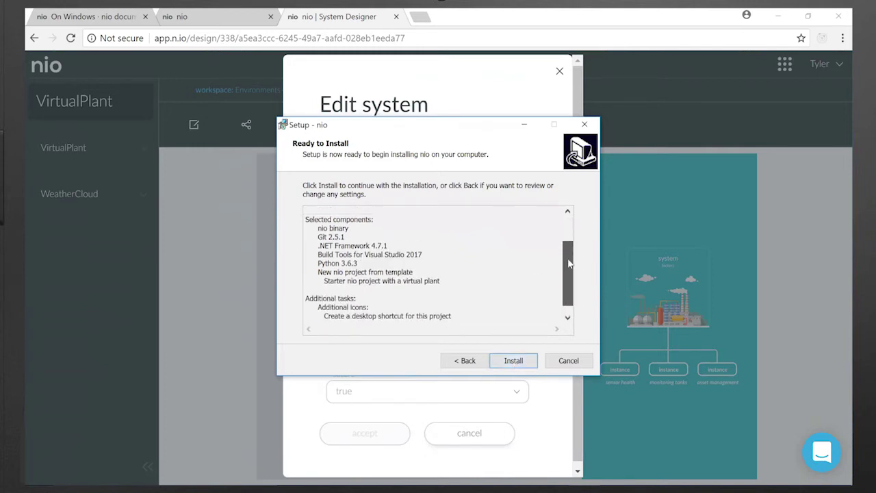
{"action": "scroll", "coordinate": [569, 264], "scroll_direction": "up", "scroll_amount": 3}
{"action": "left_click", "coordinate": [507, 359]}
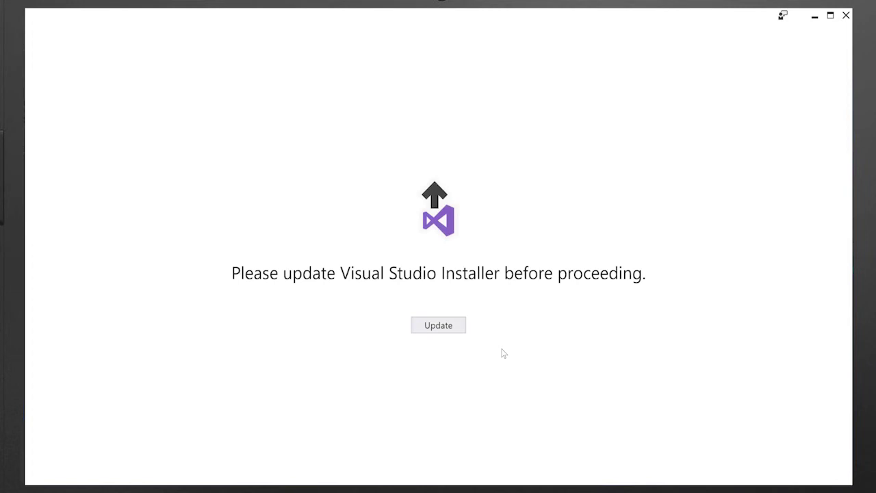
- Update the Visual Studio Installer so Visual Studio Community 2017 can install
{"action": "left_click", "coordinate": [426, 330]}
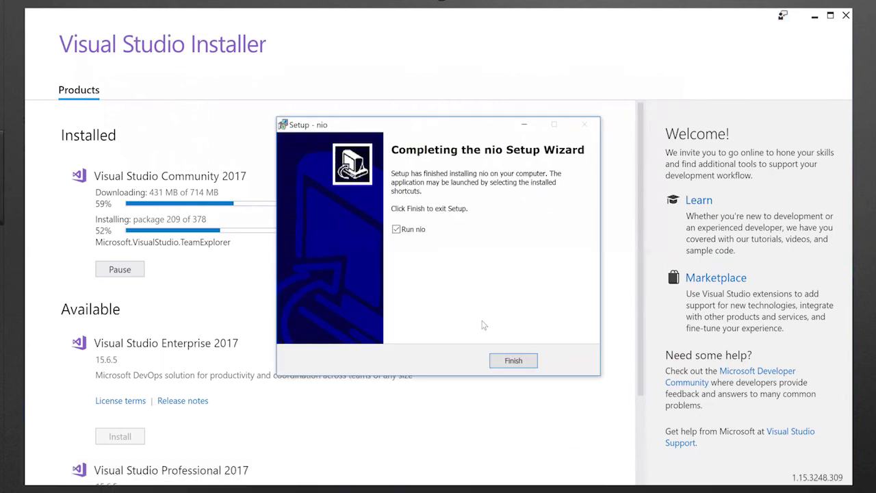
- Minimize the Visual Studio Installer and finish nio Setup with Run nio checked
{"action": "left_click", "coordinate": [802, 77]}
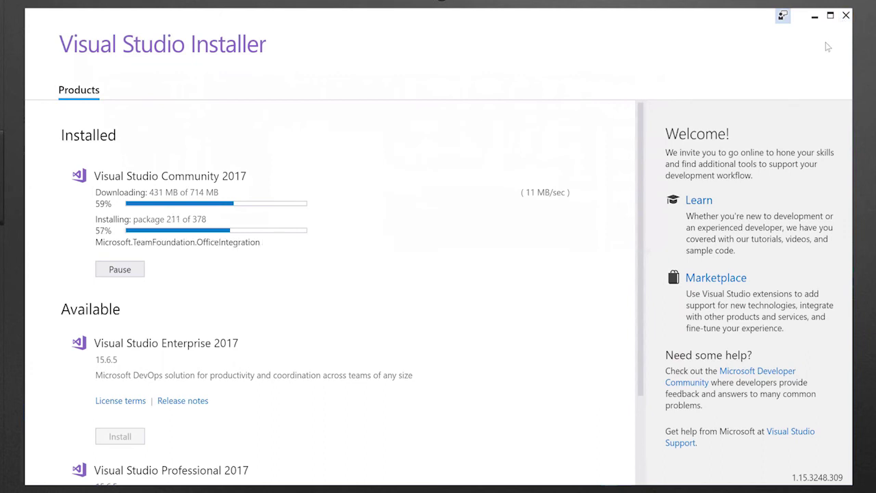
{"action": "left_click", "coordinate": [815, 16]}
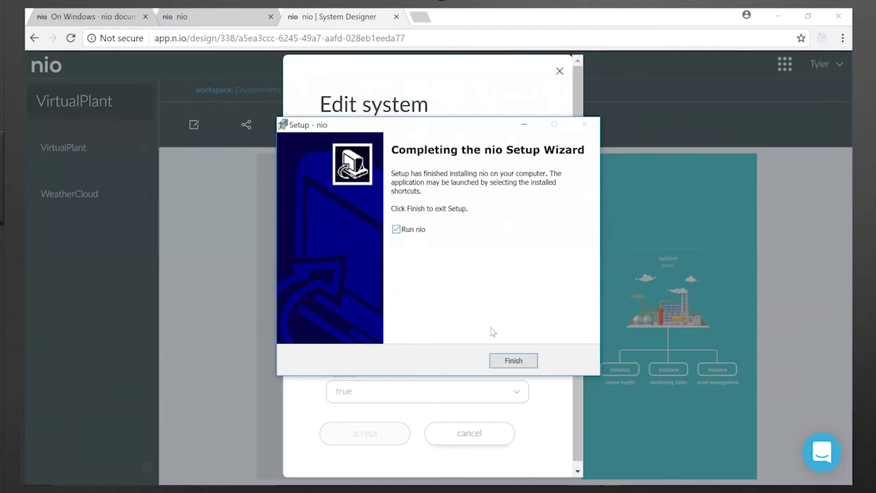
{"action": "left_click", "coordinate": [513, 359]}
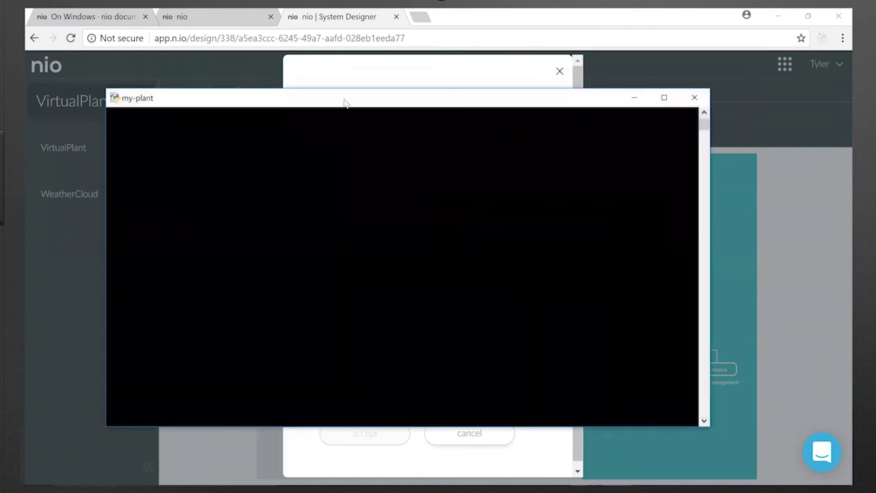
- Move the my-plant console aside and cancel the Edit system dialog
{"action": "left_click_drag", "start_coordinate": [344, 103], "coordinate": [347, 137]}
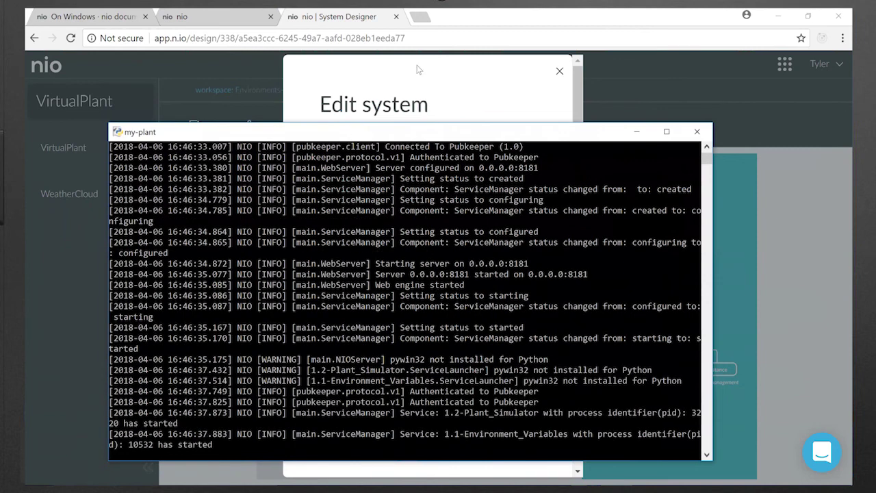
{"action": "left_click", "coordinate": [419, 69]}
{"action": "left_click", "coordinate": [471, 434]}
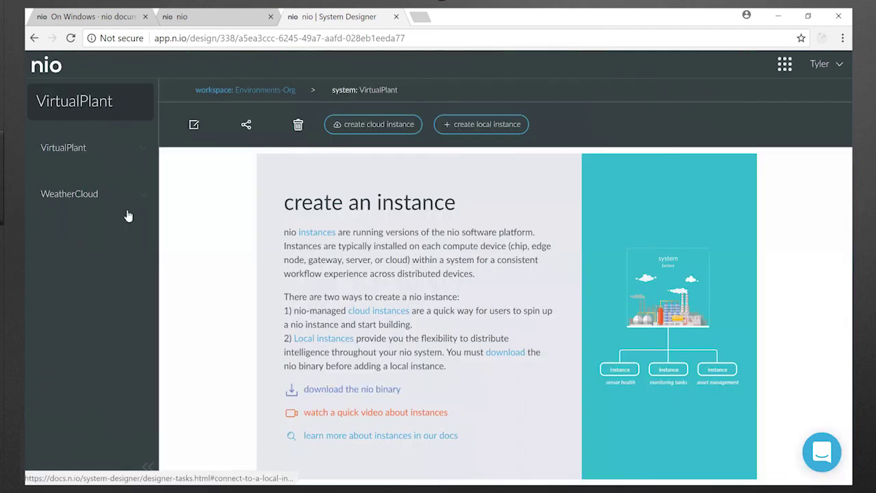
- Open the VirtualPlant instance and re-centre its services graph
{"action": "left_click", "coordinate": [82, 150]}
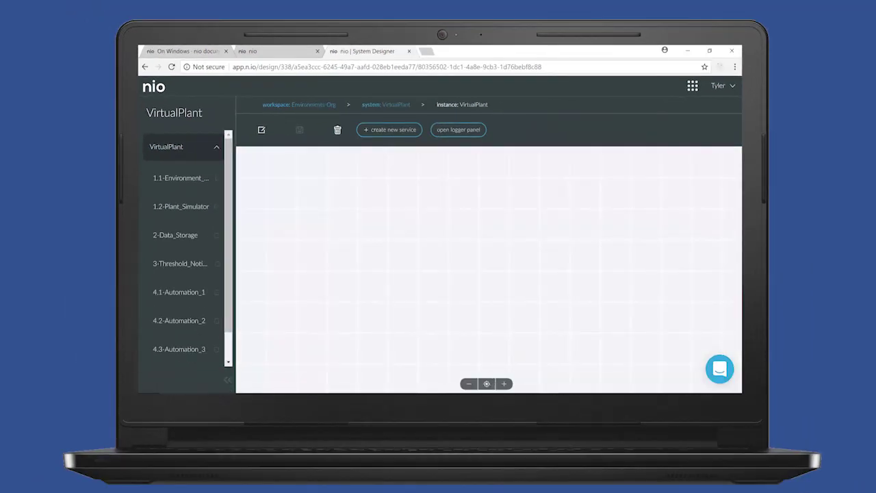
{"action": "left_click", "coordinate": [487, 383]}
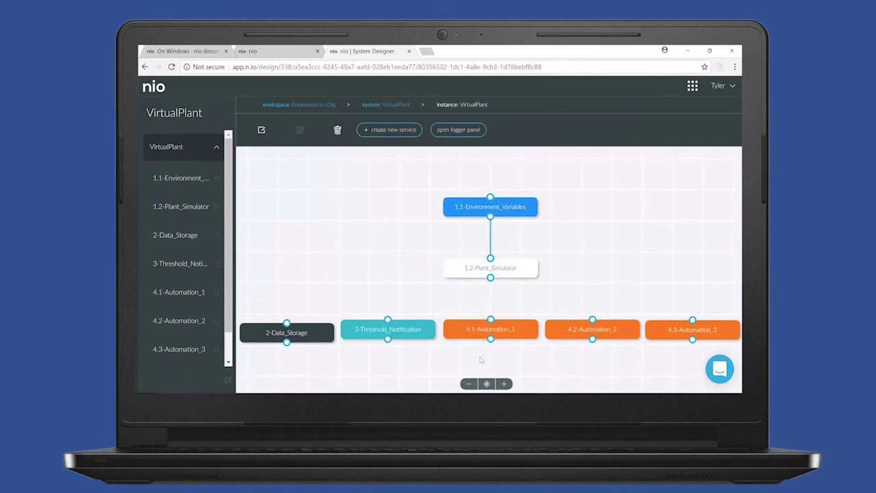